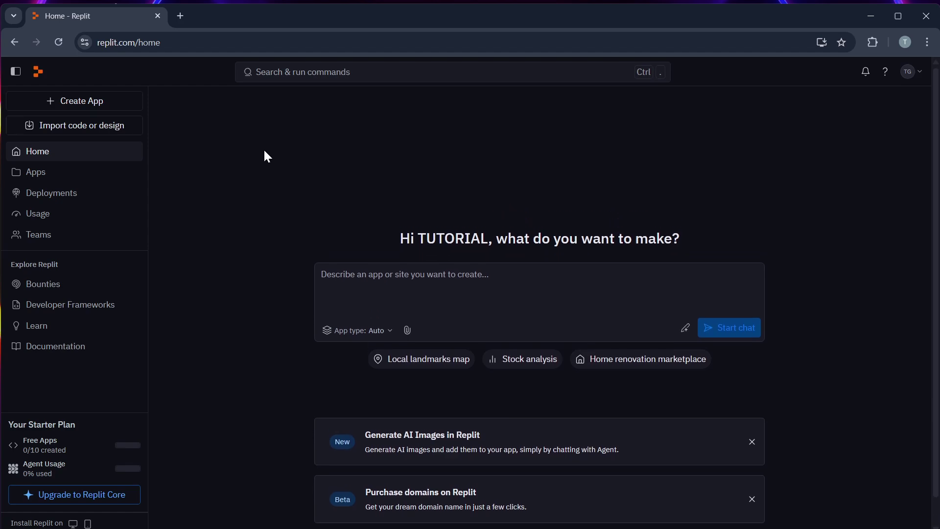
Step: Choose '+ New' from the command search to list the Python, Node.js, C and Java templates
left_click(81, 101)
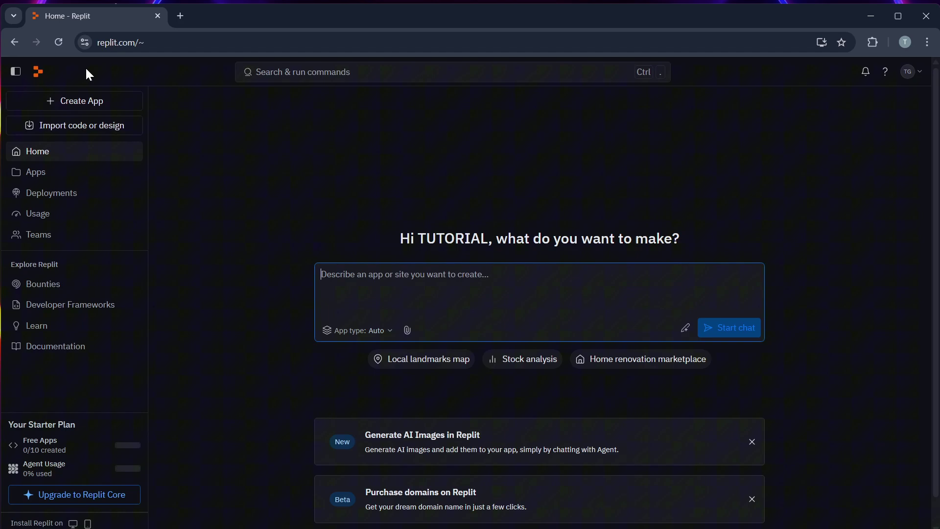
left_click(288, 72)
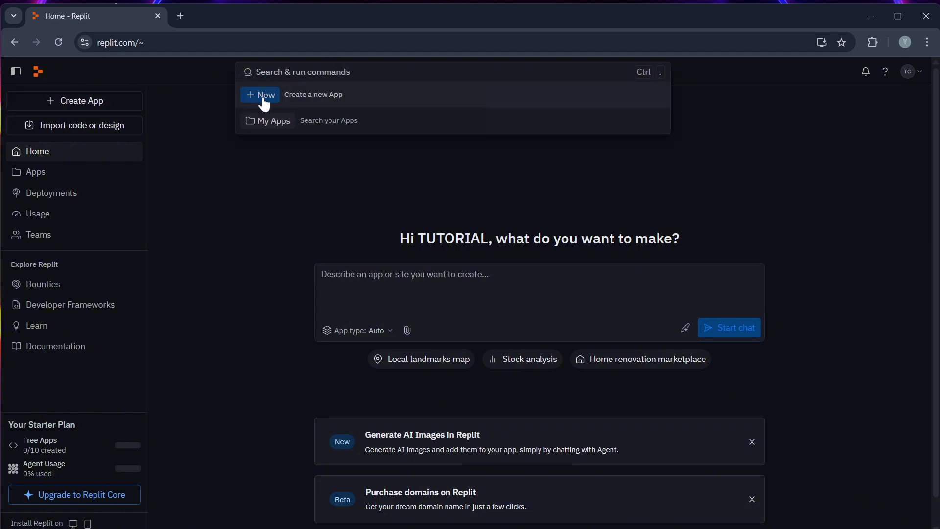
left_click(263, 98)
key("BackSpace")
left_click(273, 96)
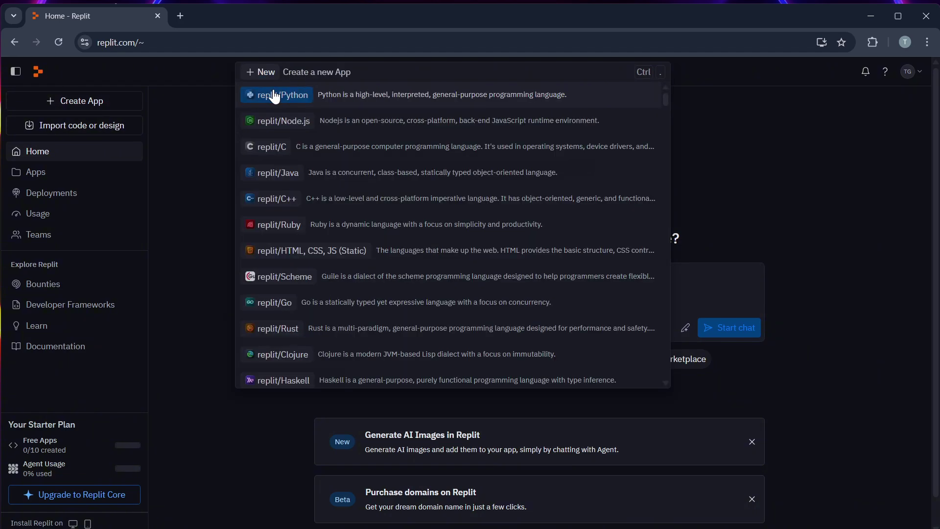
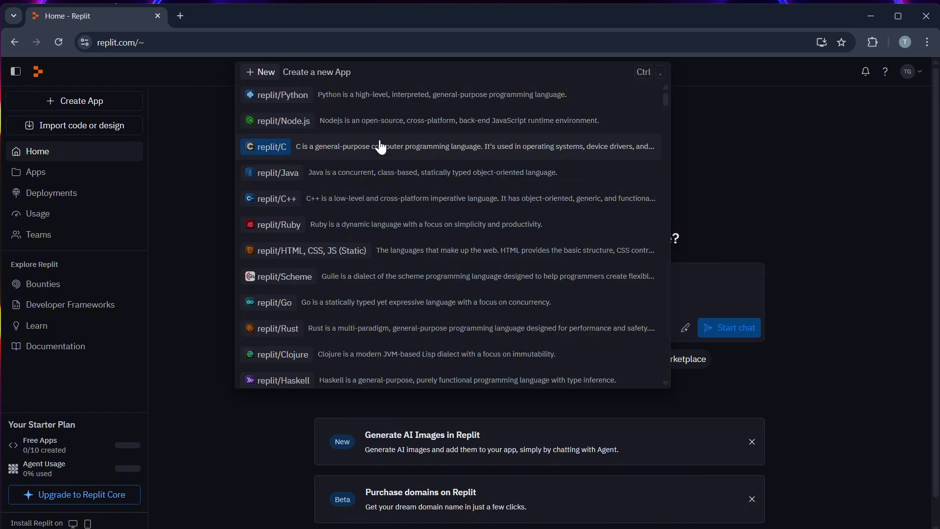
Step: Choose the replit/Python template for a new app titled SaltyIncomparableYottabyte
key("Escape")
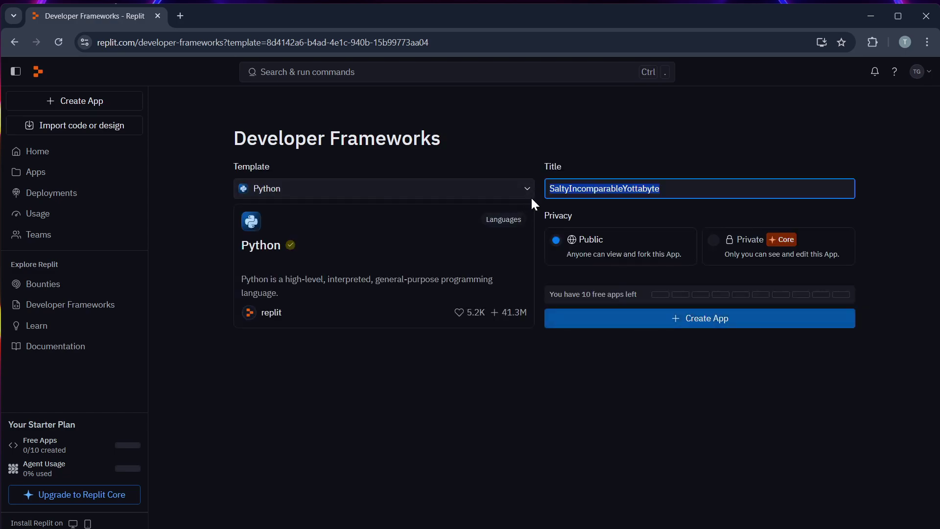
Step: Create the Python app SaltyIncomparableYottabyte from the new-app form
left_click(712, 321)
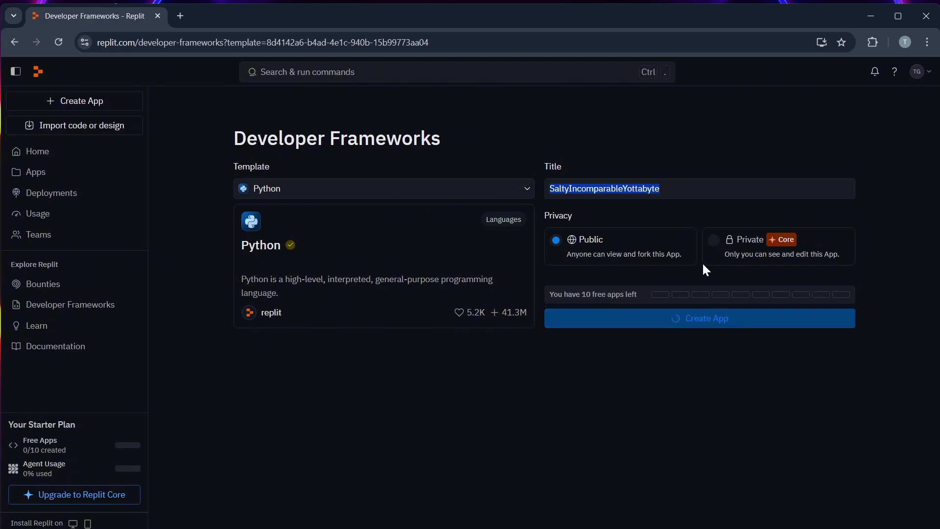